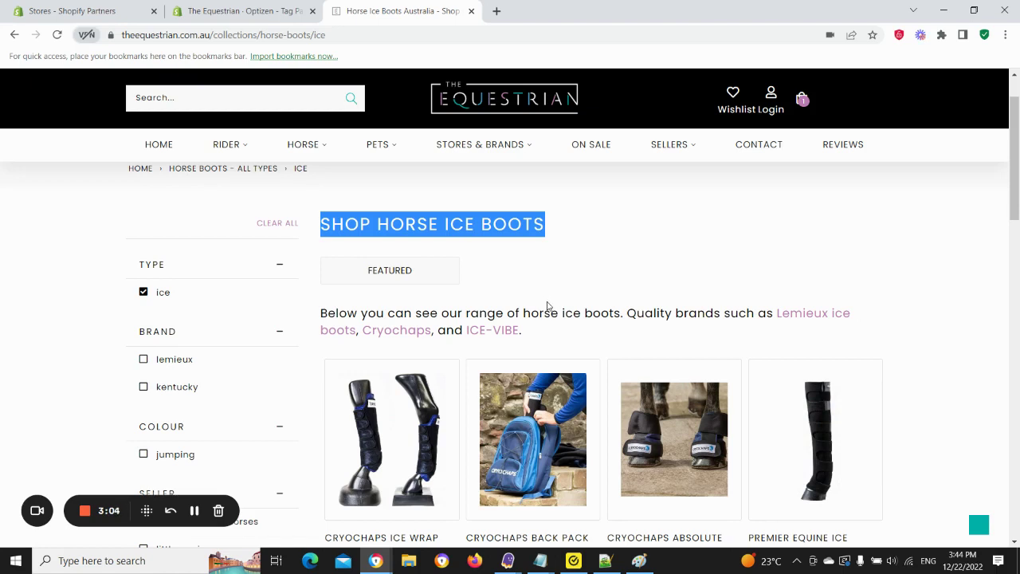
Go up to the 'Horse Boots - All Types' collection page via the breadcrumb and highlight its heading.
scroll(269, 280, up, 2)
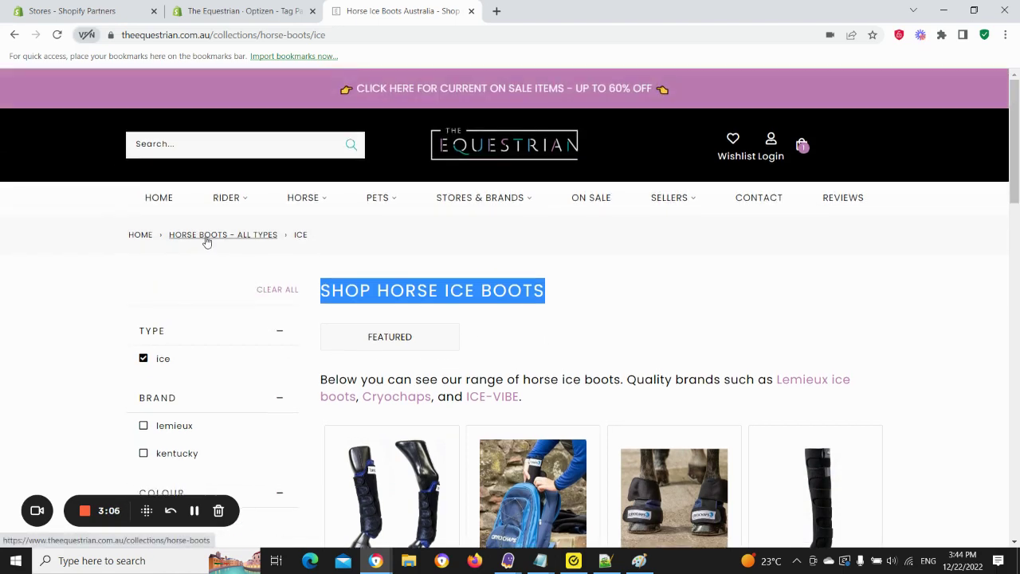
click(207, 241)
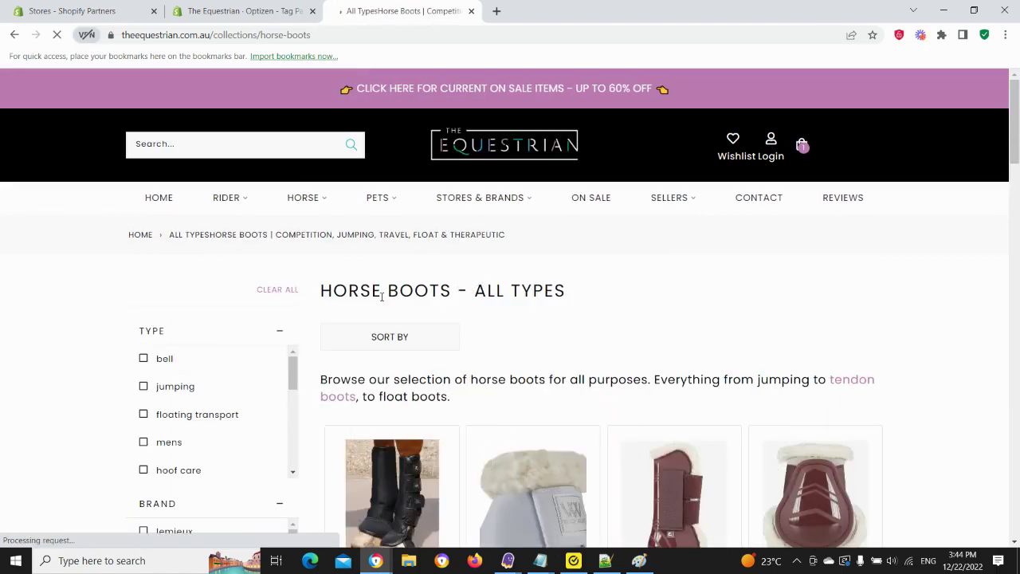
drag(321, 291, 567, 303)
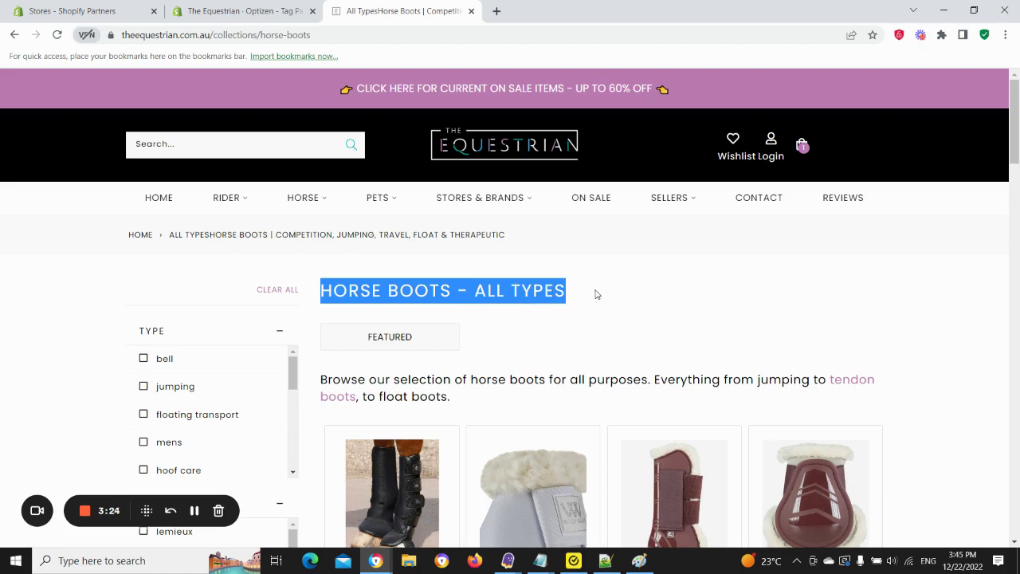
scroll(592, 310, down, 1)
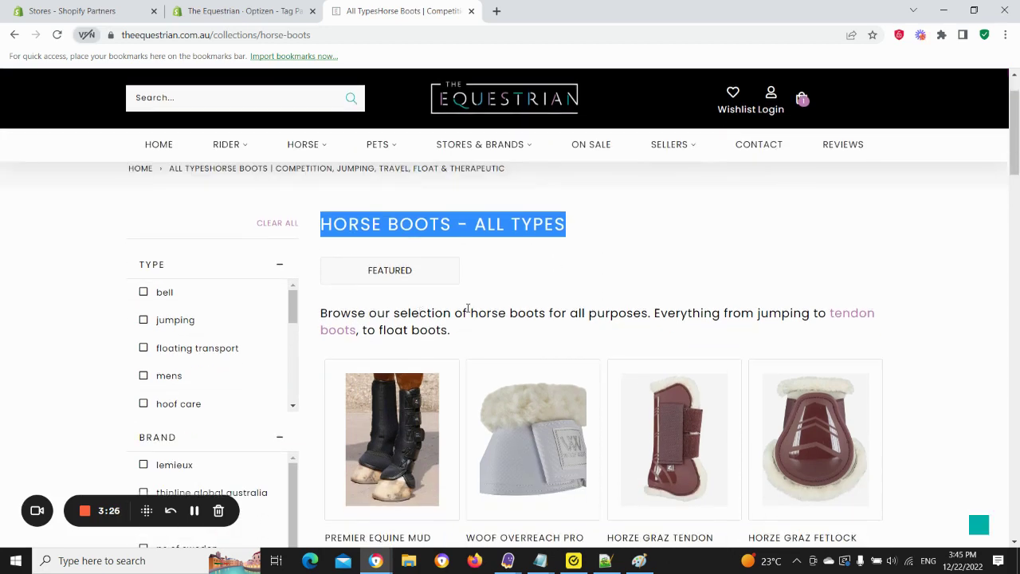
scroll(474, 306, down, 1)
scroll(558, 307, up, 3)
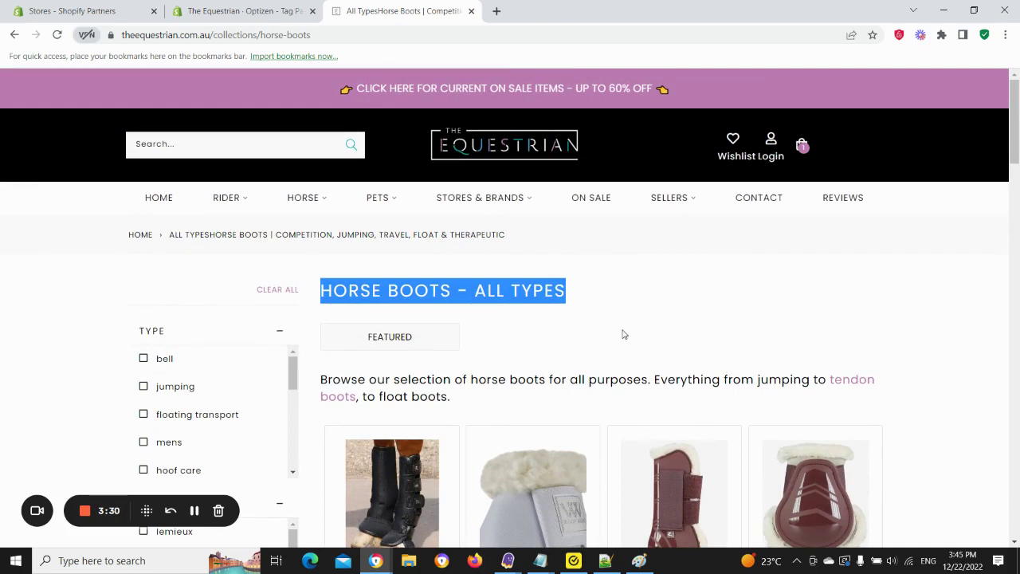
Show Optizen's Collection With Tags list and filter the store's horse boots to the 'ice' type.
click(229, 11)
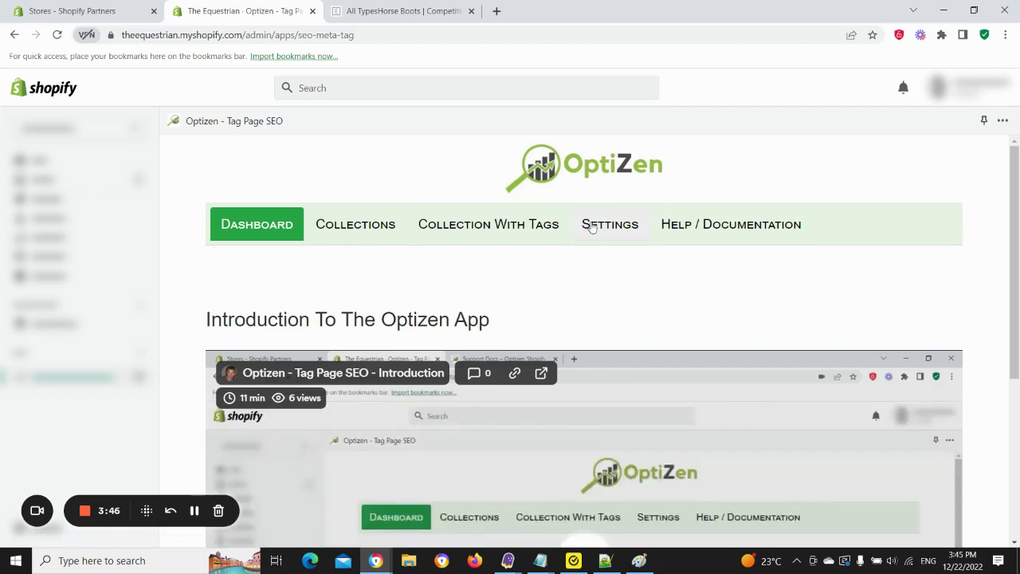
click(481, 232)
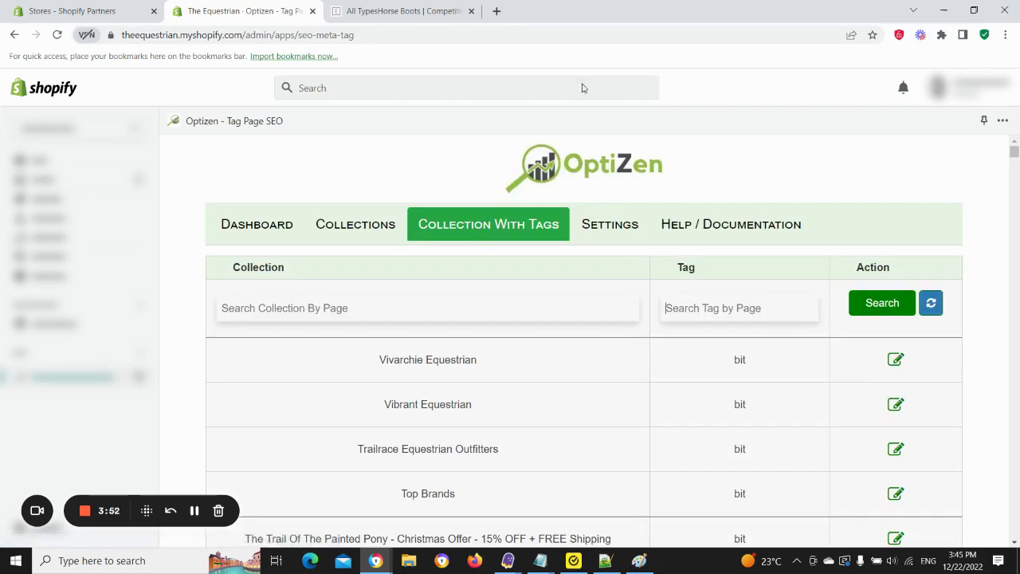
click(416, 8)
scroll(182, 421, down, 3)
scroll(168, 415, down, 1)
click(163, 382)
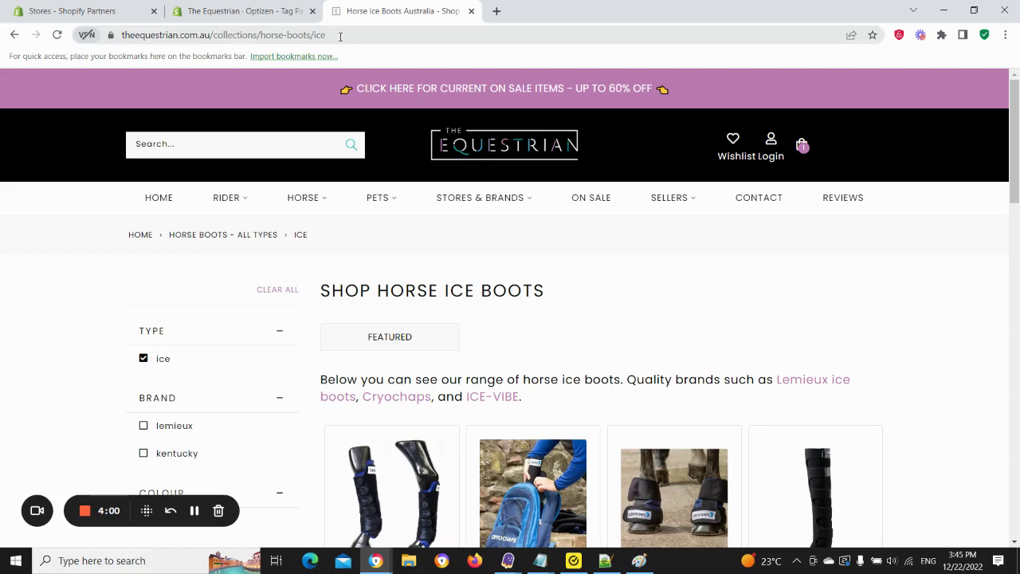
click(258, 20)
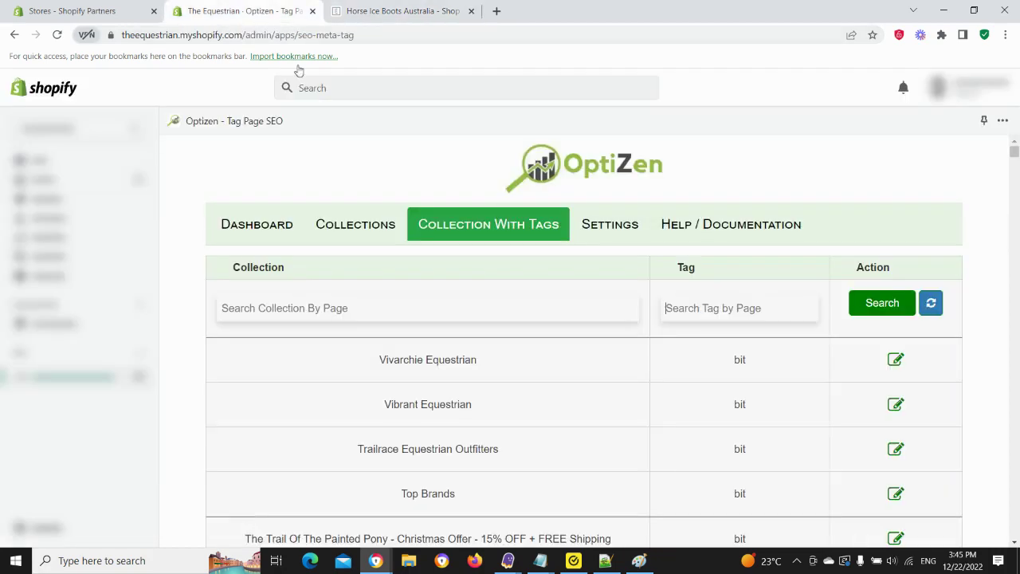
Search for tag 'ice' in collection 'horse boot', then edit the Horse Boots - All Types entry.
click(735, 308)
text(ice)
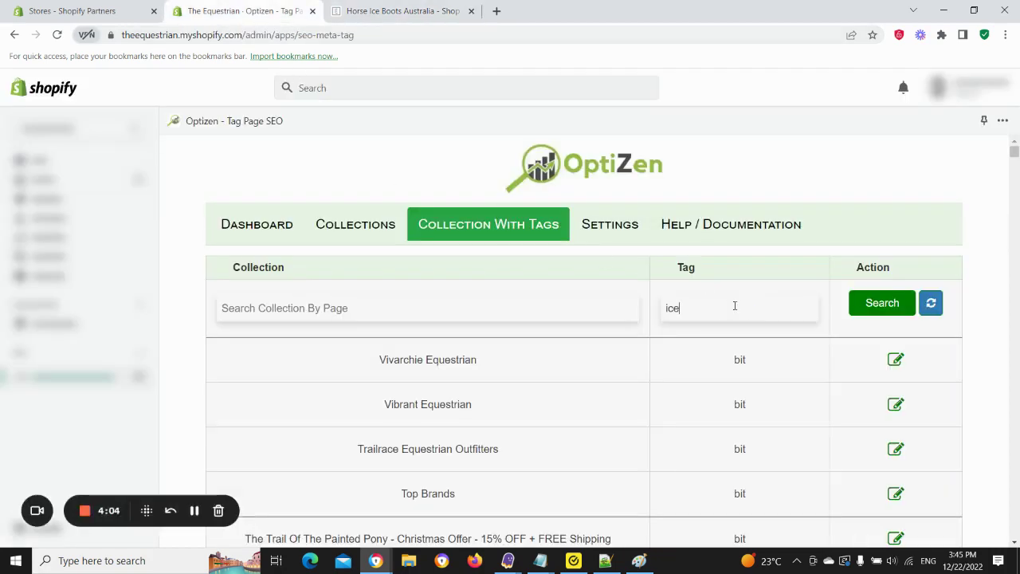
click(534, 312)
text(horse boots)
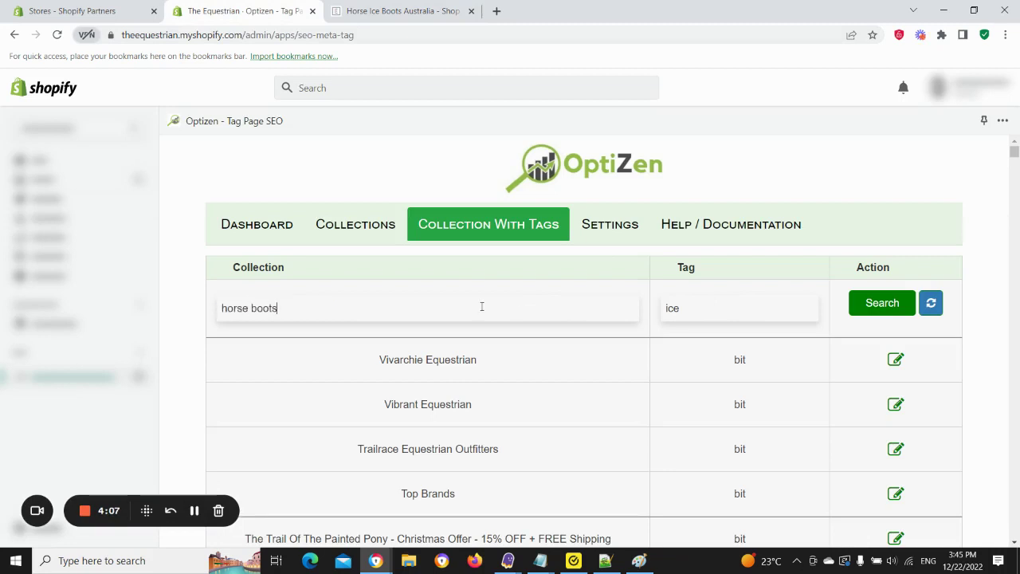
click(892, 310)
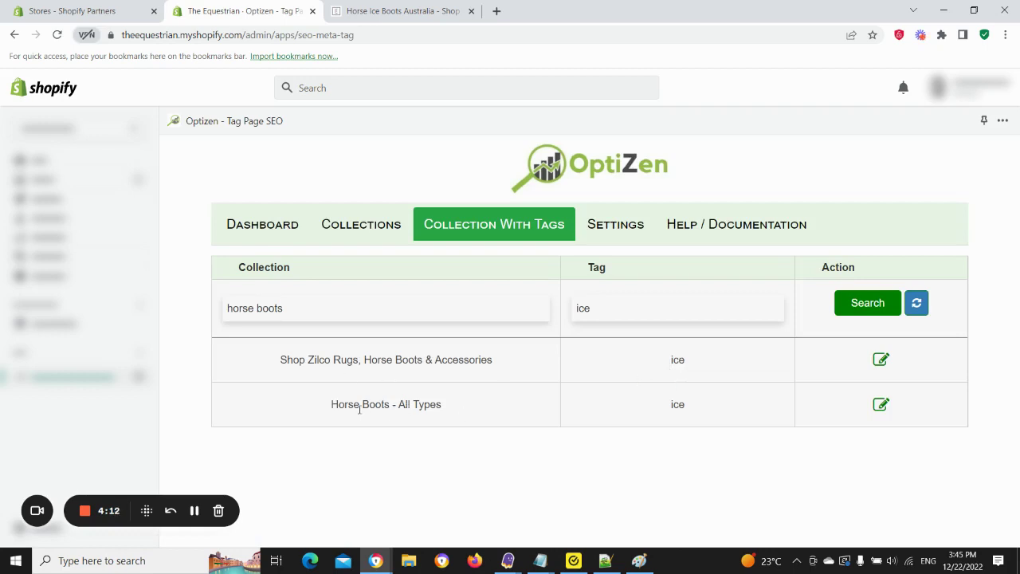
click(879, 404)
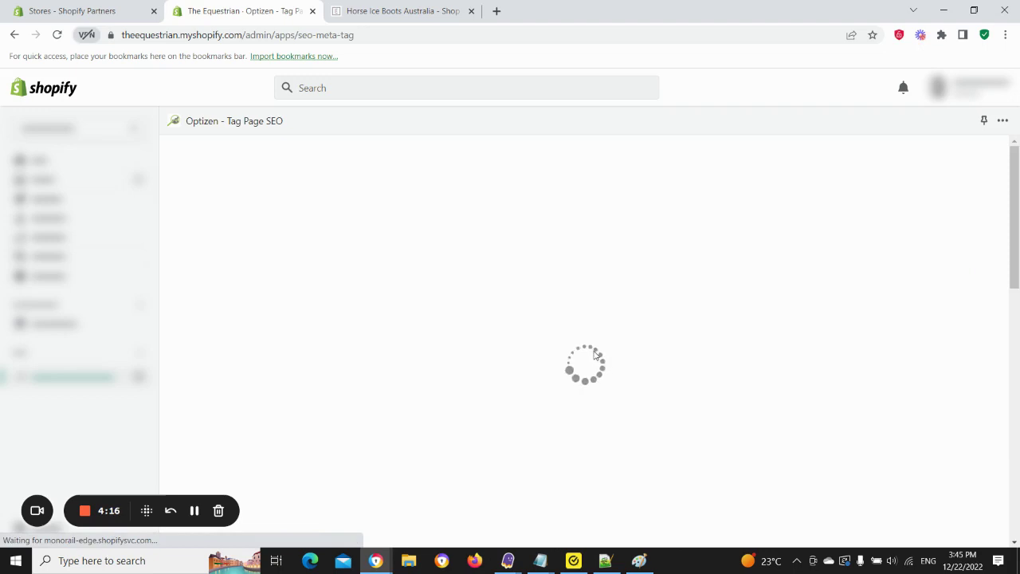
Review the SEO title, SEO description and H1 'Shop Horse Ice Boots' in the ice tag form.
drag(421, 316, 214, 316)
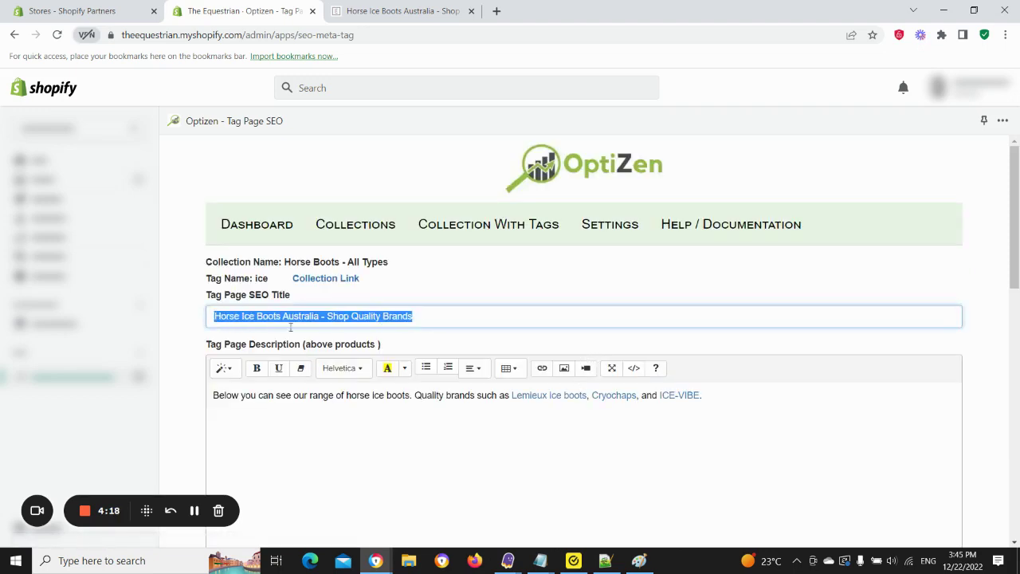
scroll(287, 316, down, 2)
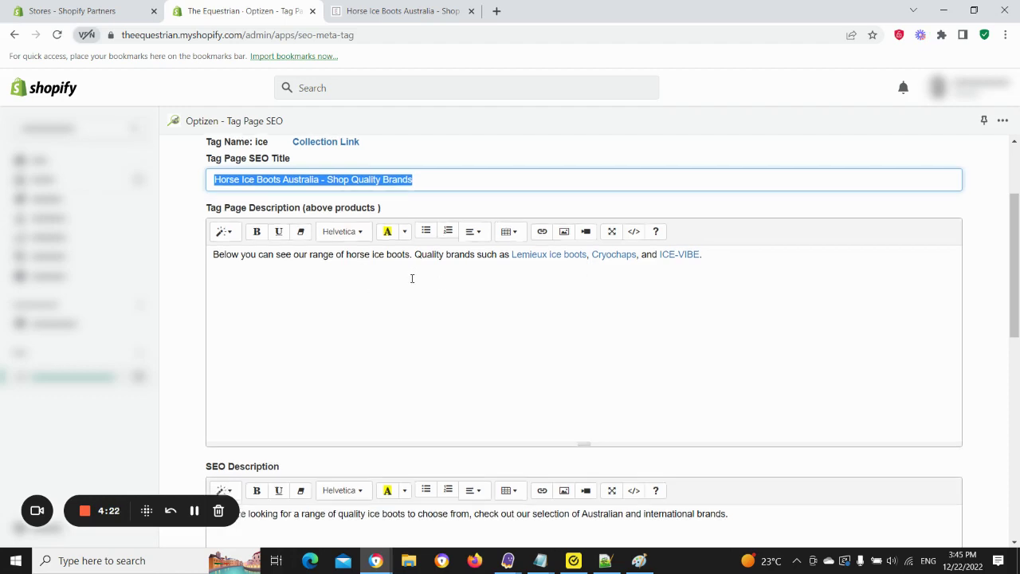
scroll(414, 269, down, 1)
scroll(550, 215, down, 2)
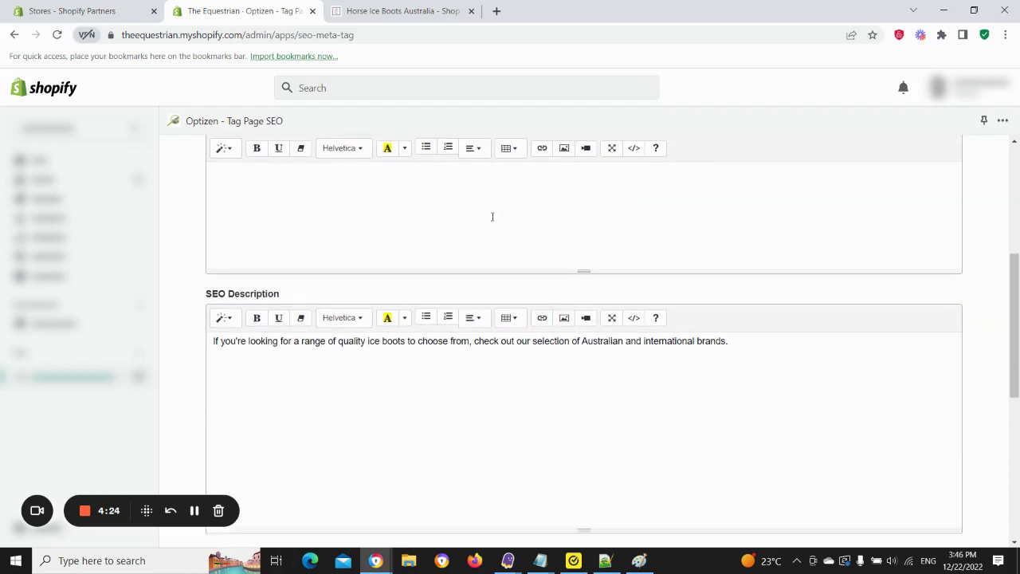
drag(727, 321, 210, 318)
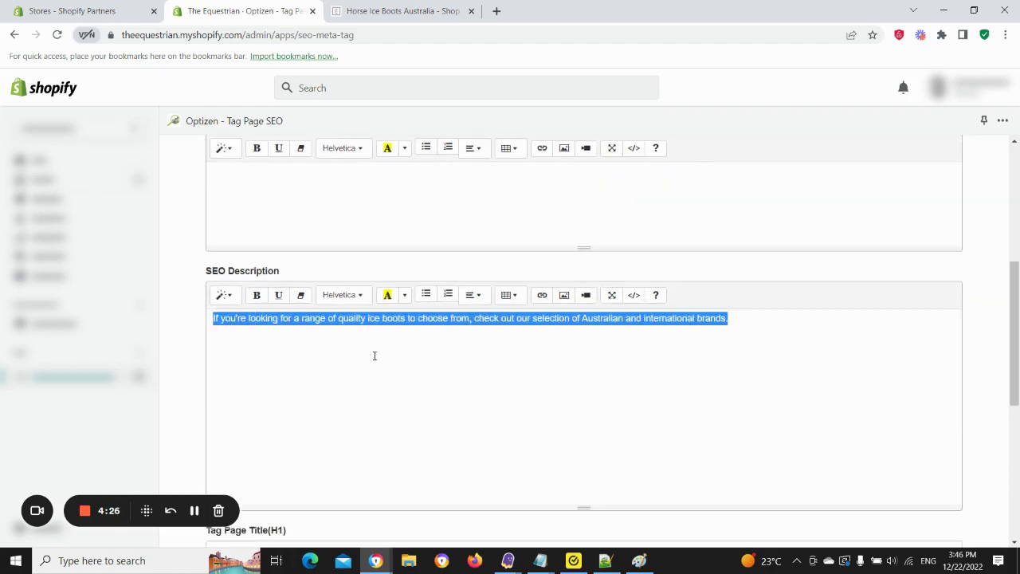
scroll(375, 355, down, 4)
drag(380, 279, 210, 300)
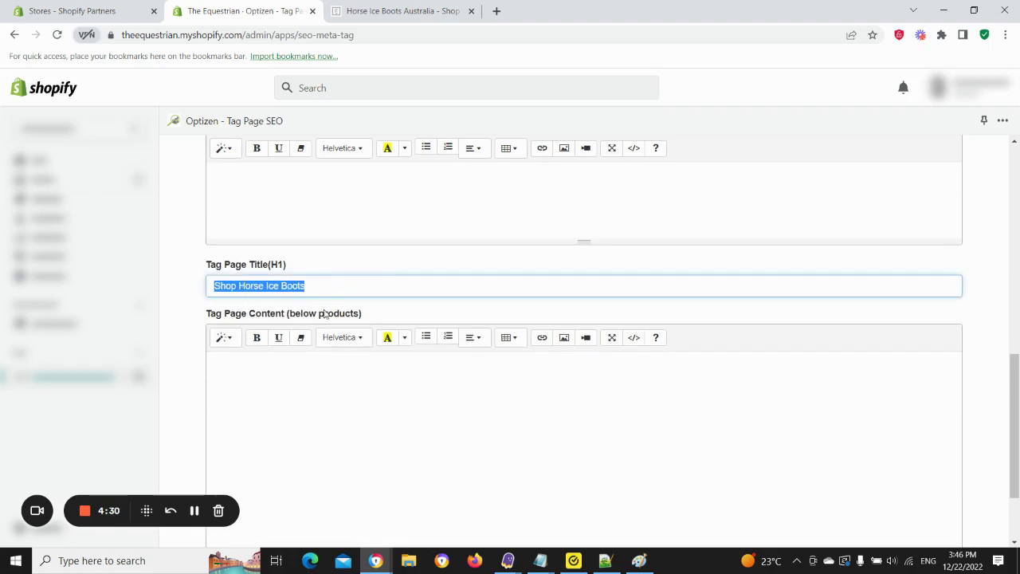
scroll(465, 420, down, 2)
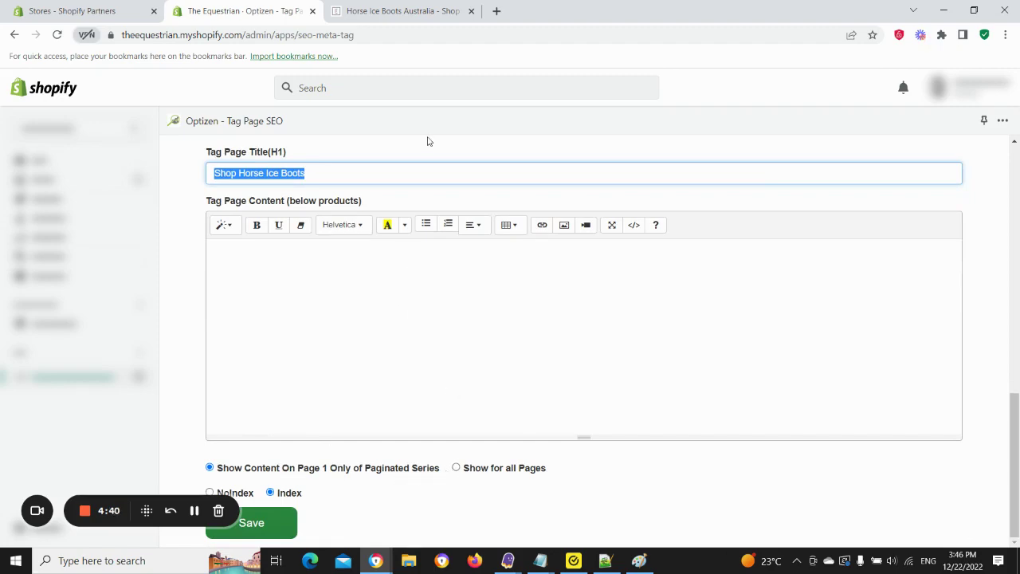
Return to the store's Horse Ice Boots page and scroll through it.
click(395, 12)
scroll(981, 392, down, 1)
scroll(981, 391, down, 5)
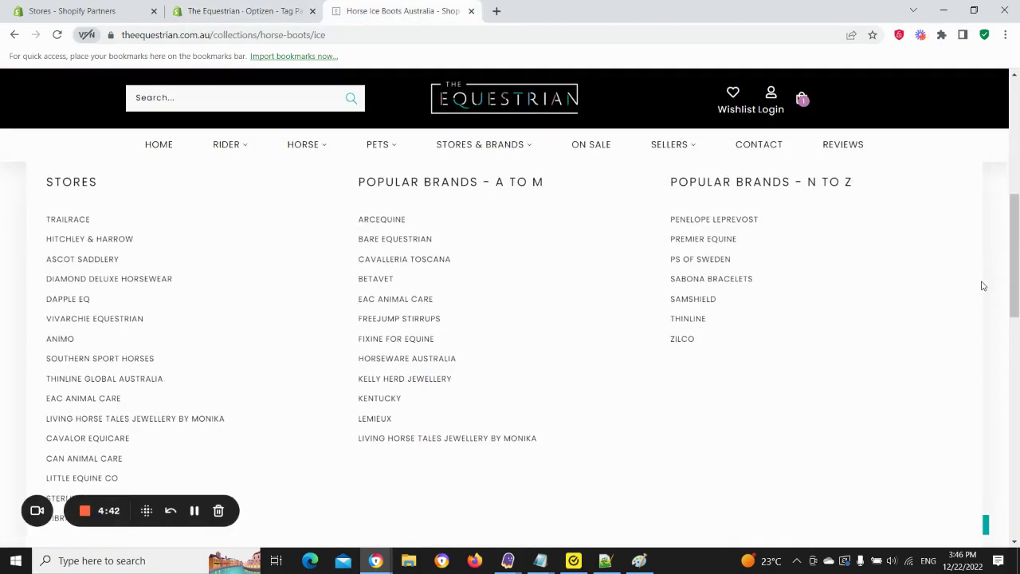
scroll(973, 283, down, 5)
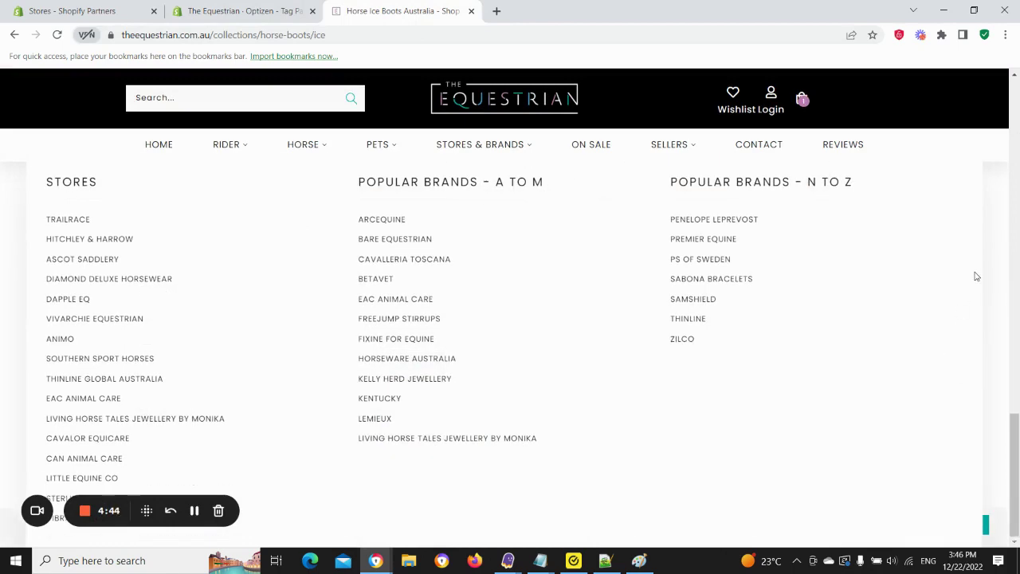
scroll(665, 255, up, 6)
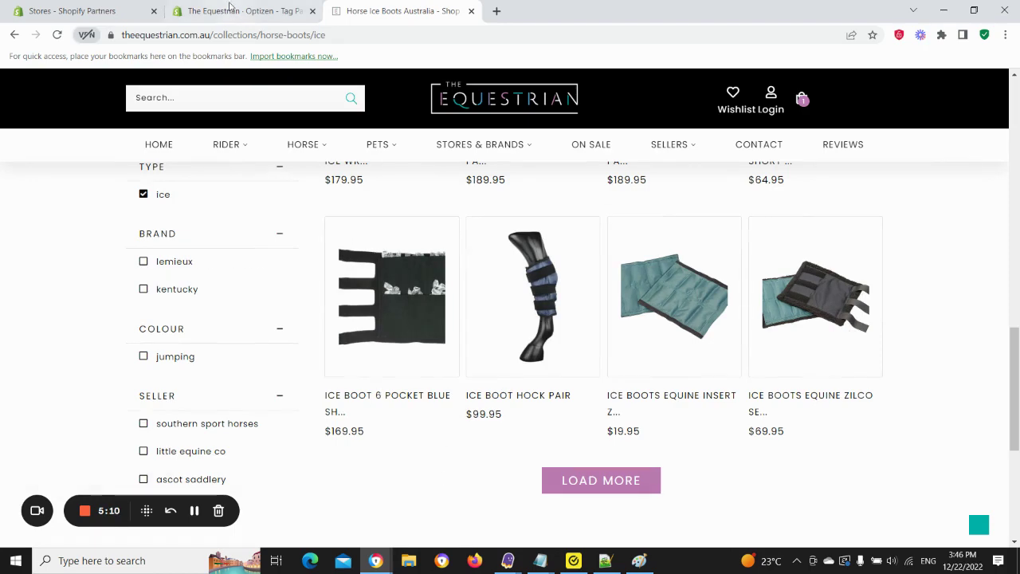
Open the ice tag page's Collection Link from the Optizen form in a new store tab.
click(259, 11)
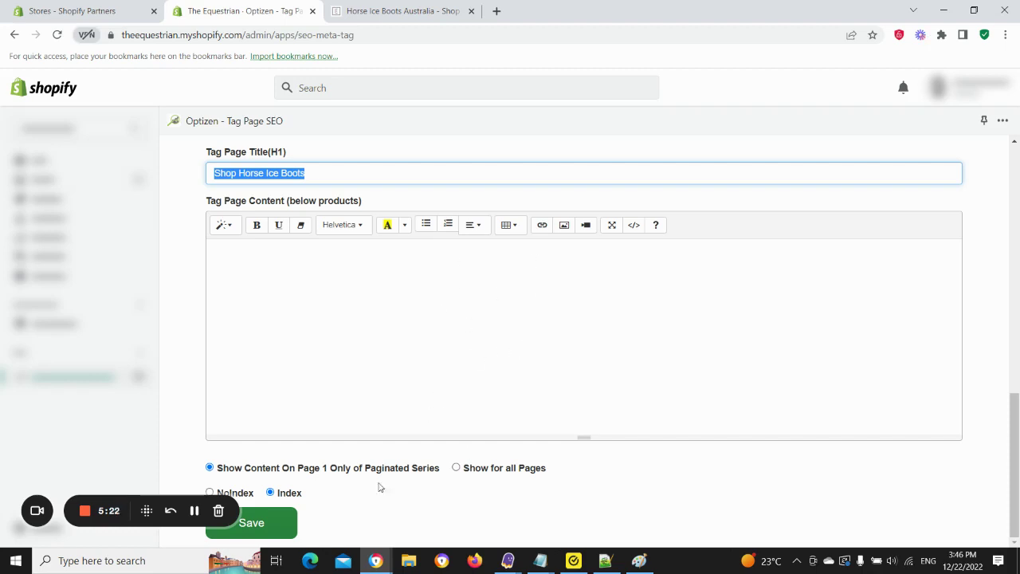
scroll(371, 360, up, 4)
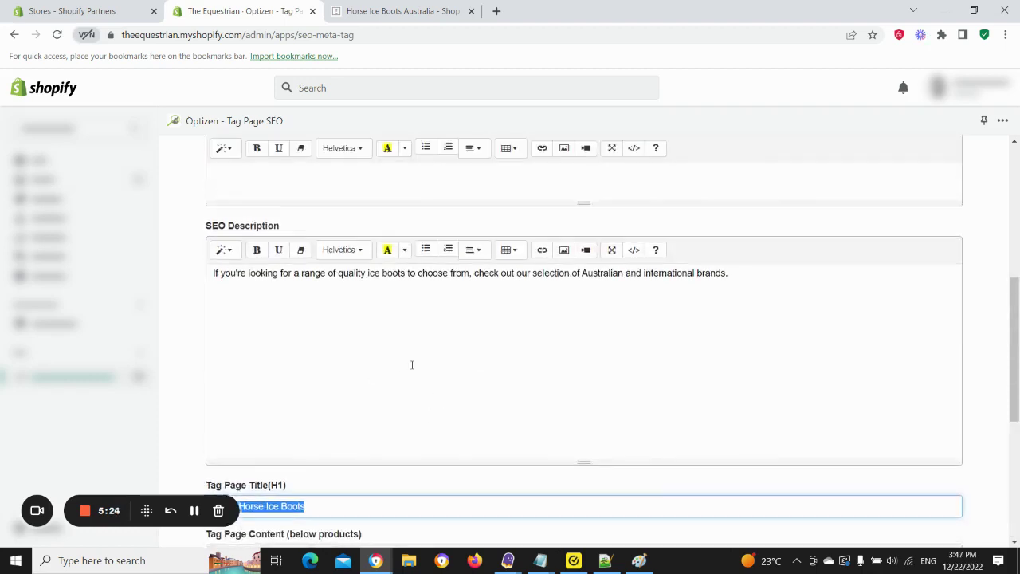
scroll(412, 365, up, 5)
click(335, 281)
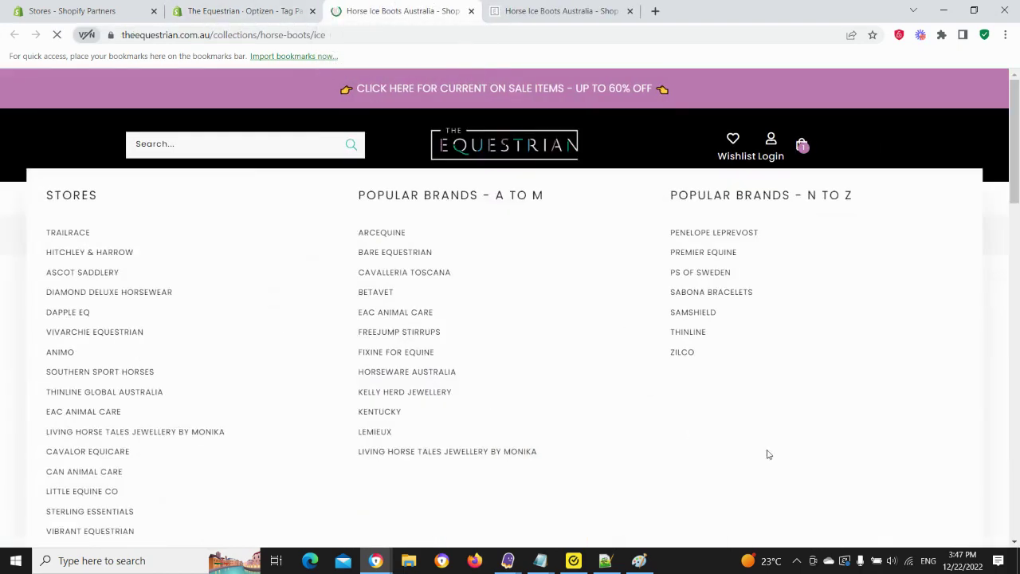
Check the new tab shows the 'Shop Horse Ice Boots' heading, ice-boot description and Cryochaps Ice Wrap Boots.
scroll(927, 331, down, 3)
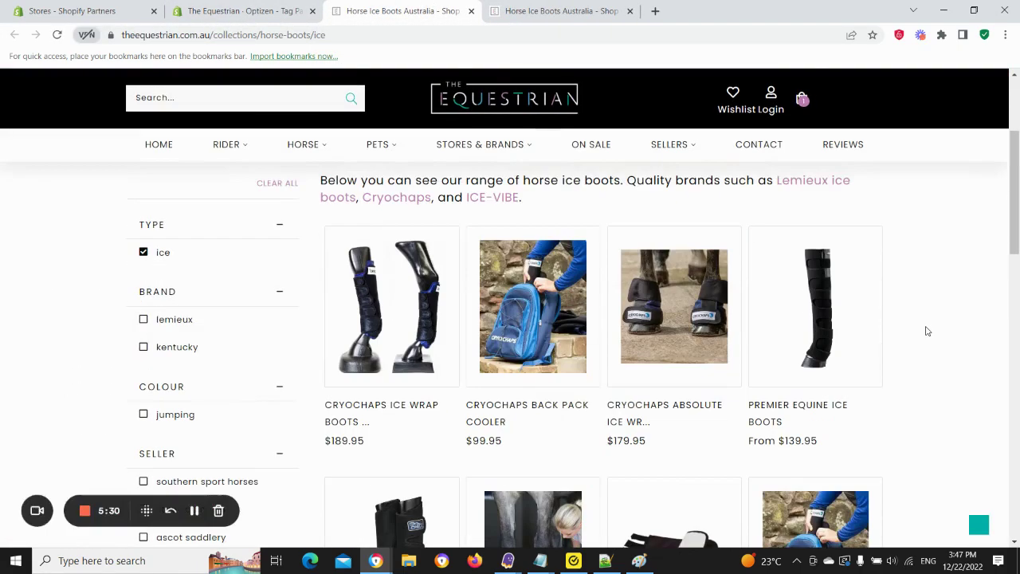
scroll(901, 358, up, 2)
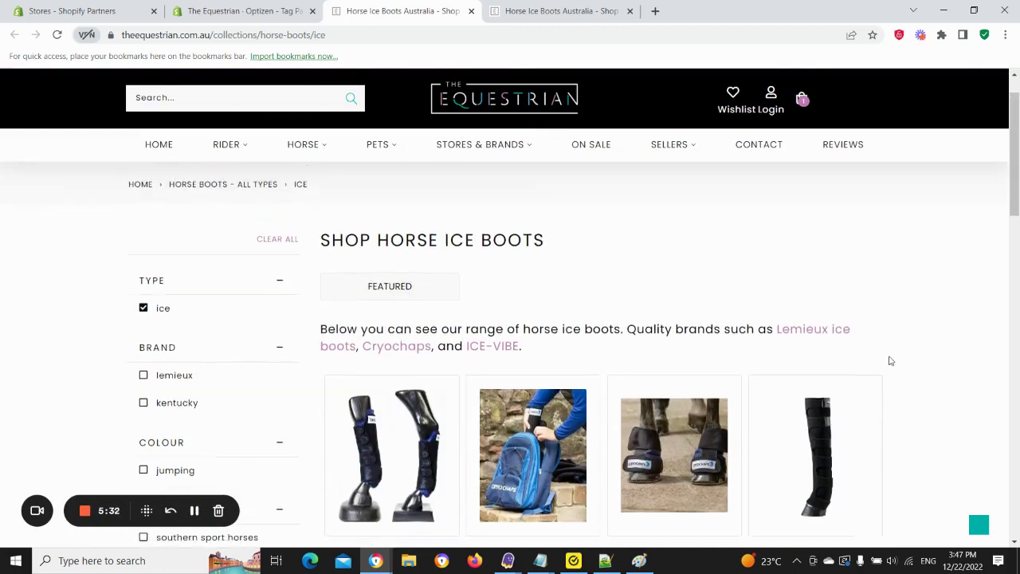
scroll(890, 361, up, 1)
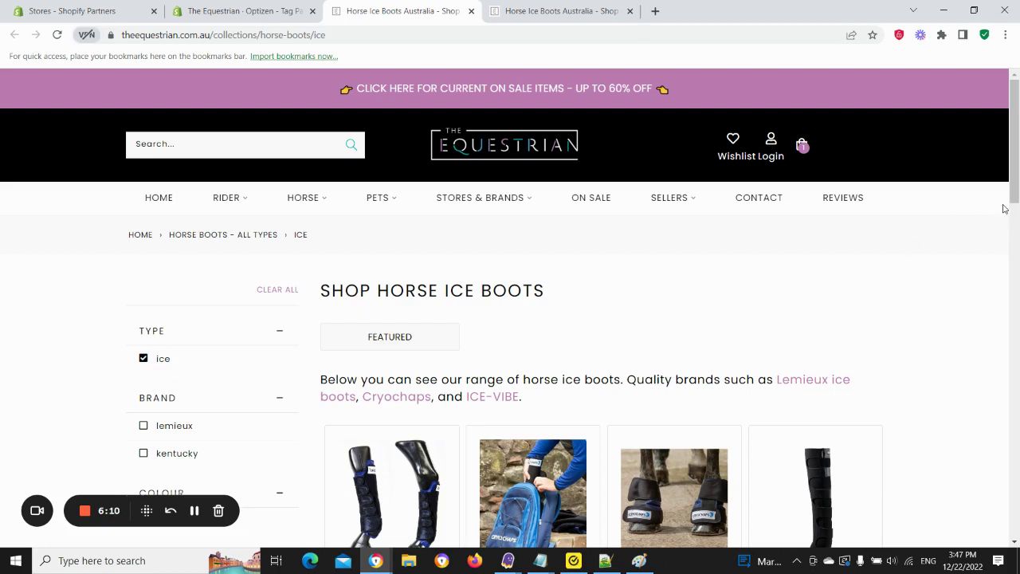
scroll(630, 298, down, 1)
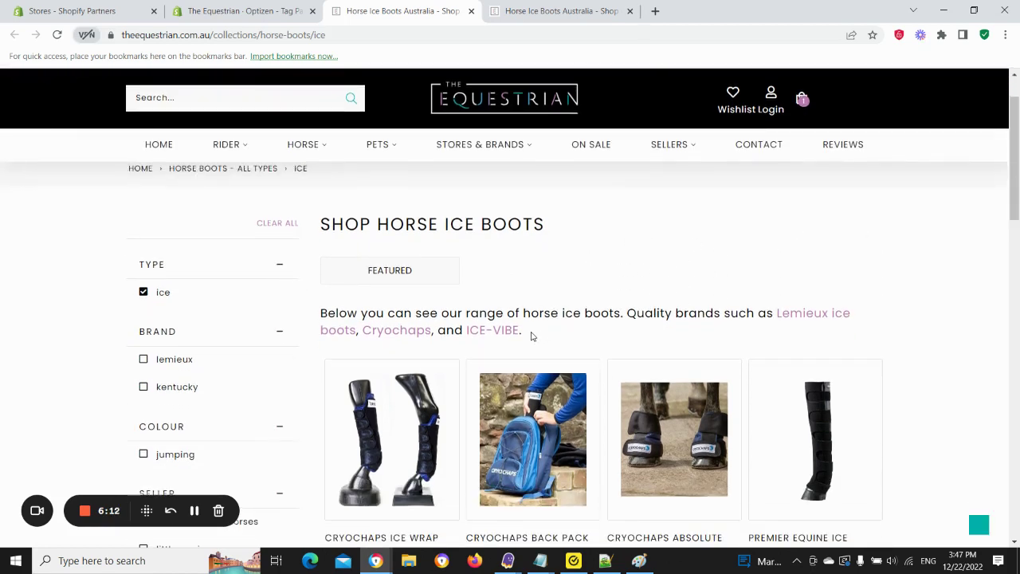
scroll(532, 336, down, 1)
scroll(658, 454, down, 1)
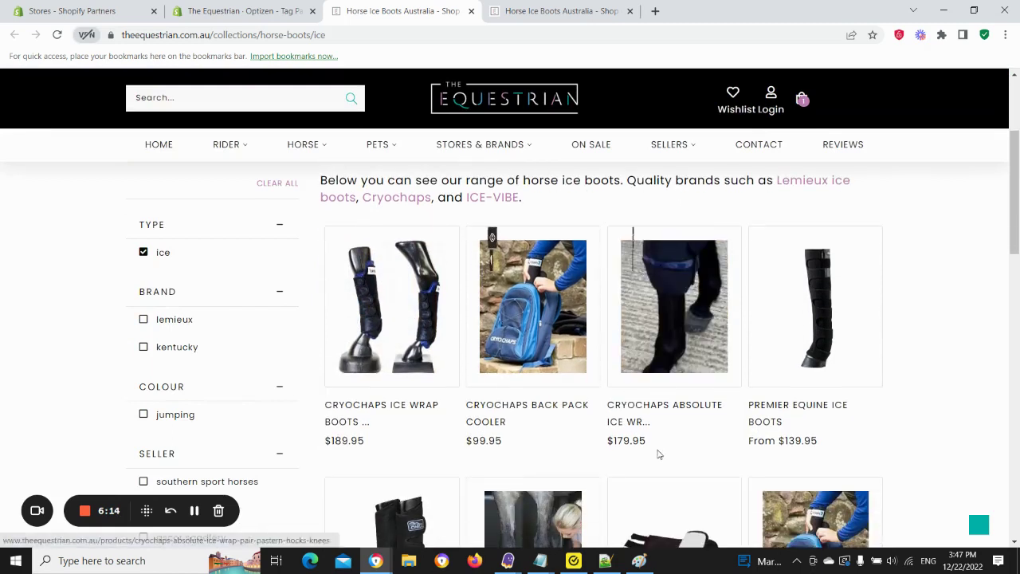
scroll(916, 369, up, 1)
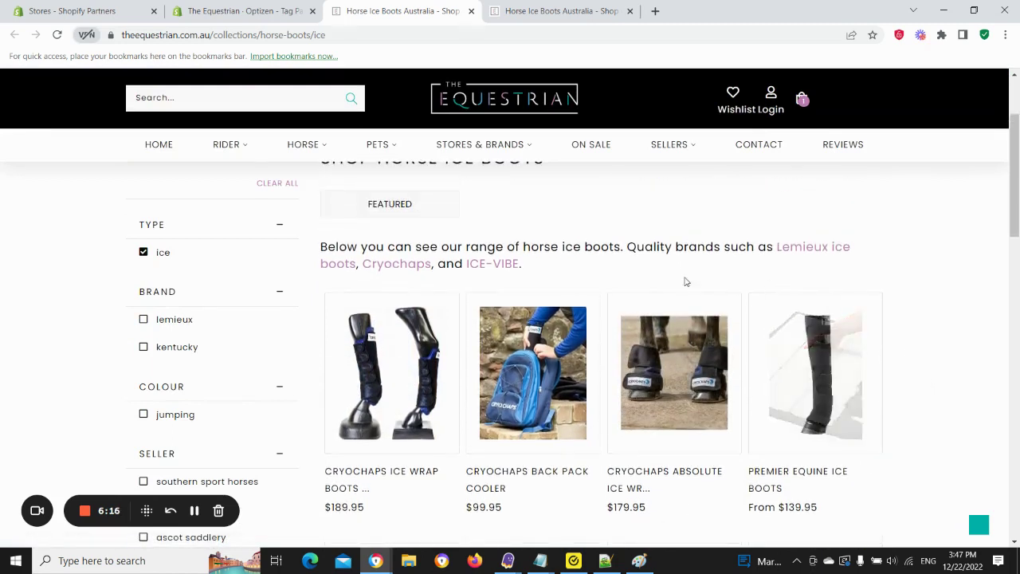